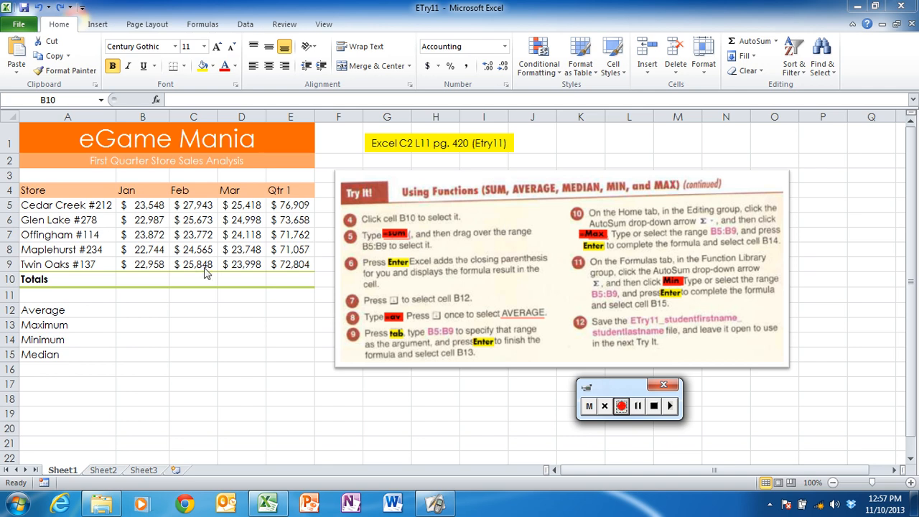
Total the January store sales in cell B10 with a manually entered SUM formula over B5:B9
left_click(145, 281)
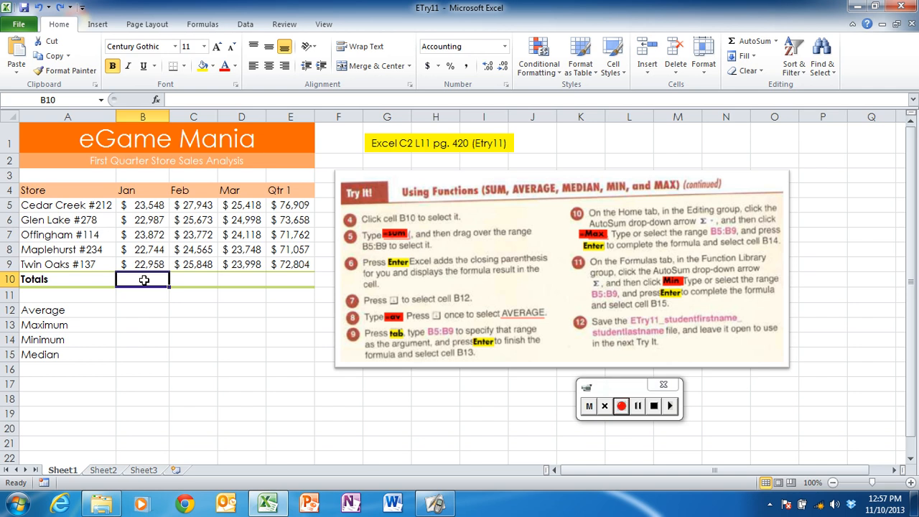
type("=SUM")
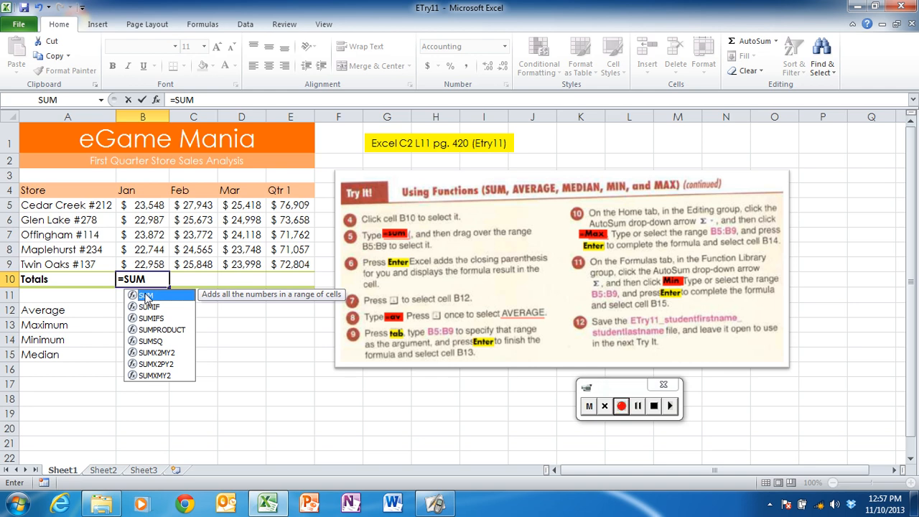
double_click(146, 296)
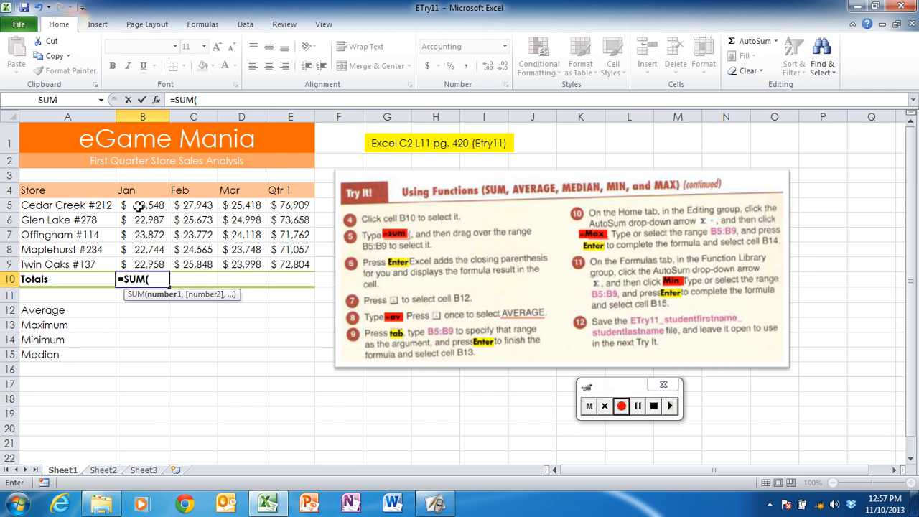
left_click_drag(138, 205, 146, 261)
key("Return")
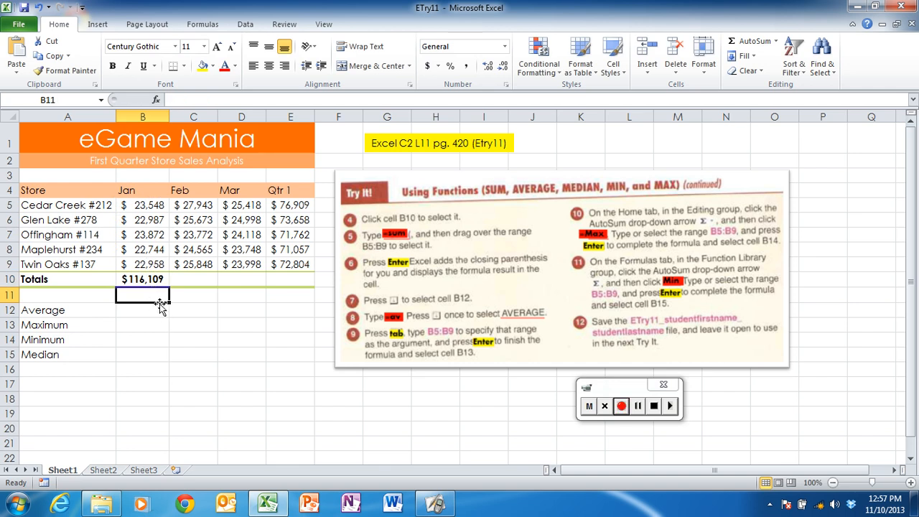
Clear the January total in cell B10 and sum B5:B9 there again using AutoSum
left_click(143, 279)
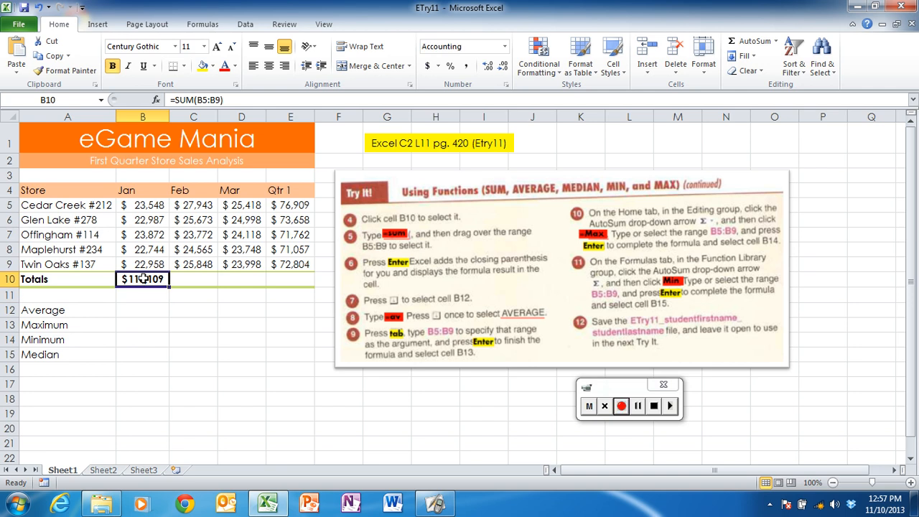
key("Delete")
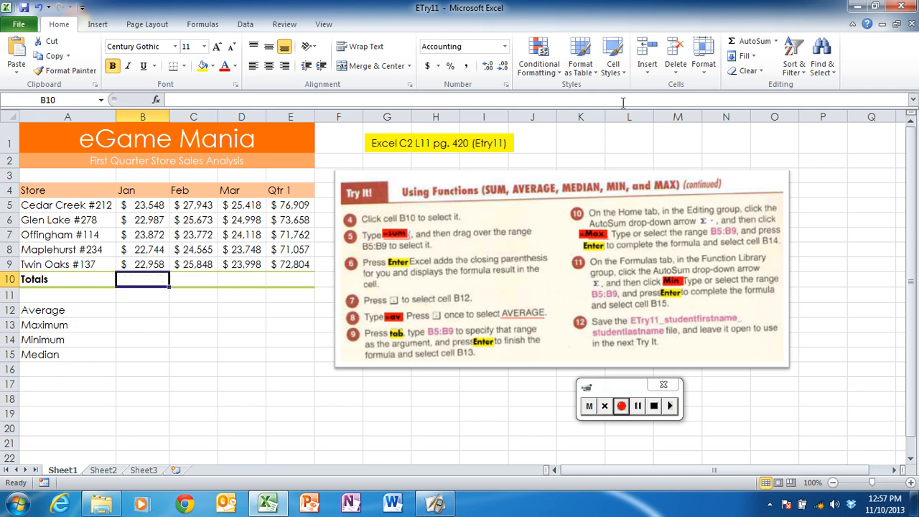
left_click(745, 44)
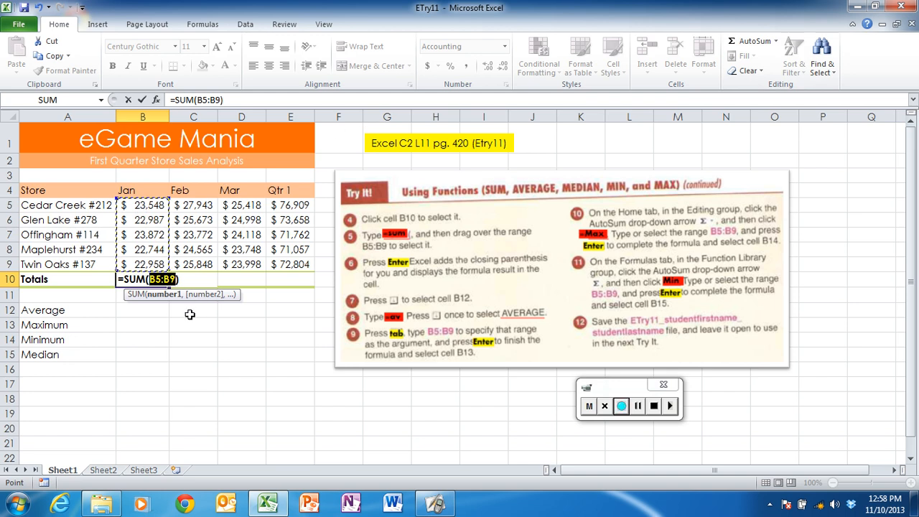
key("Return")
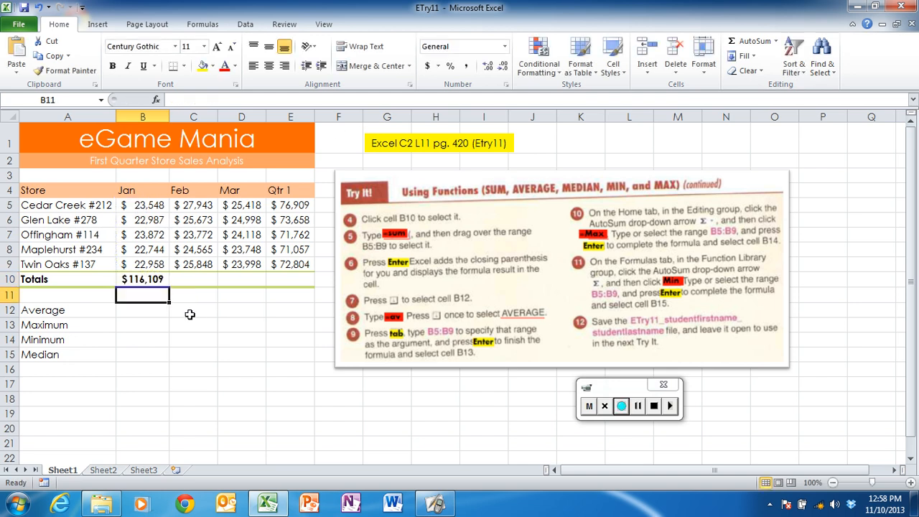
left_click(154, 281)
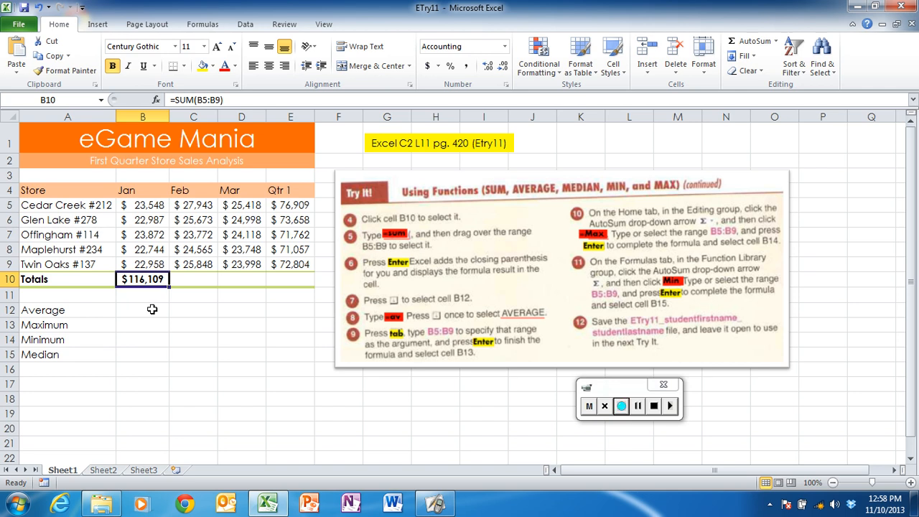
Calculate the January average in cell B12 with AutoSum's Average function over the range B5:B9
key("Down")
key("Down")
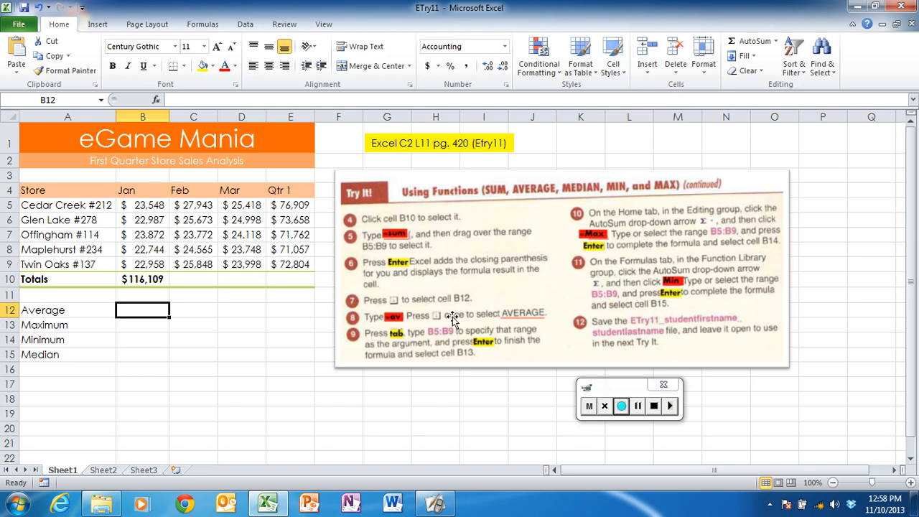
left_click(776, 41)
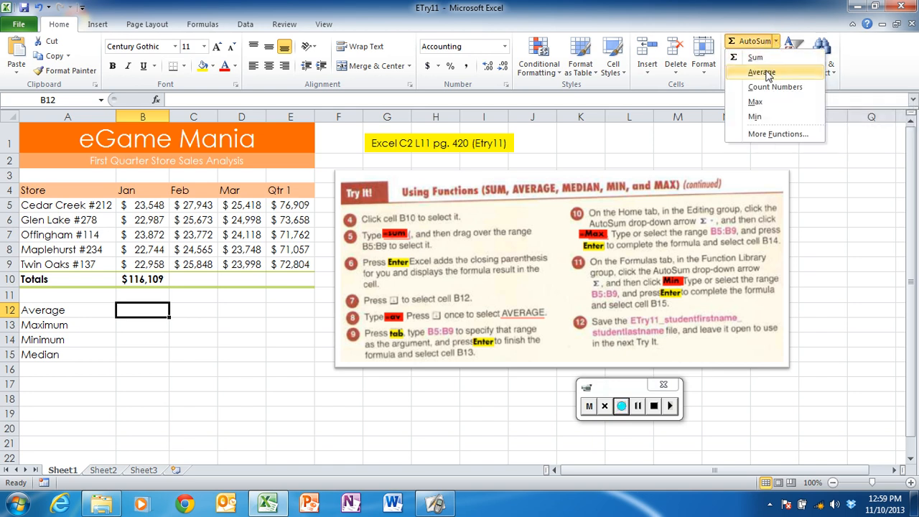
left_click(762, 73)
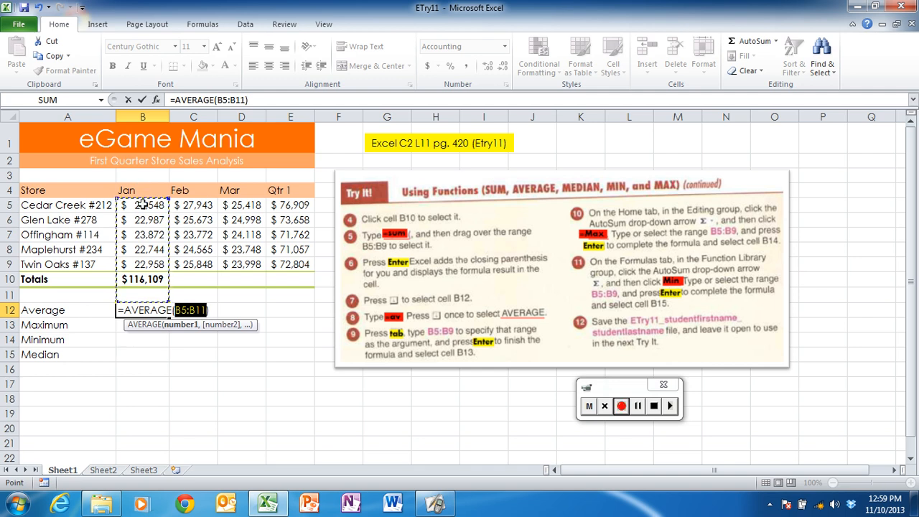
left_click_drag(144, 201, 145, 265)
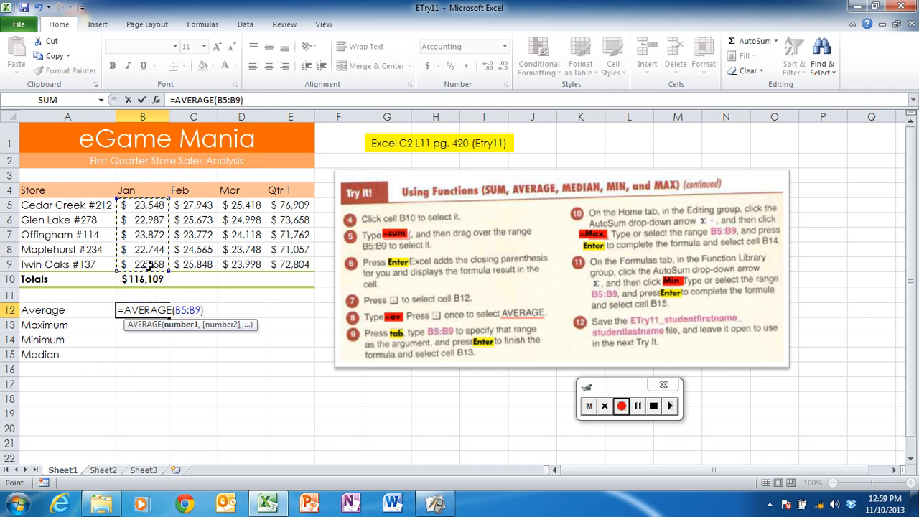
key("Return")
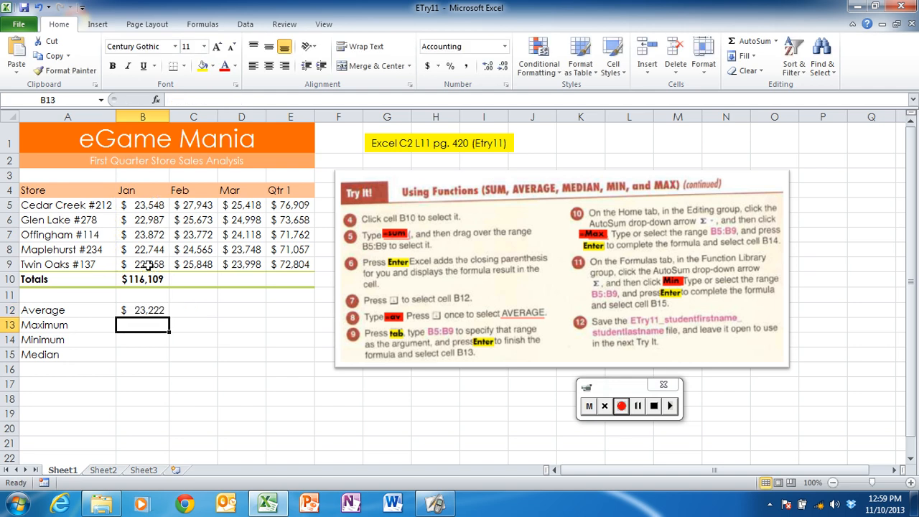
left_click(152, 308)
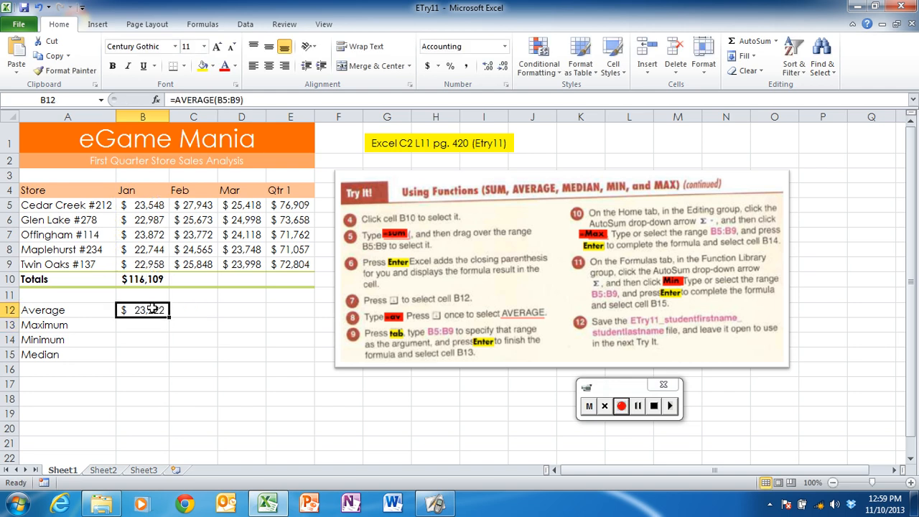
Calculate the January maximum in cell B13 with AutoSum's Max function over the range B5:B9
left_click(151, 327)
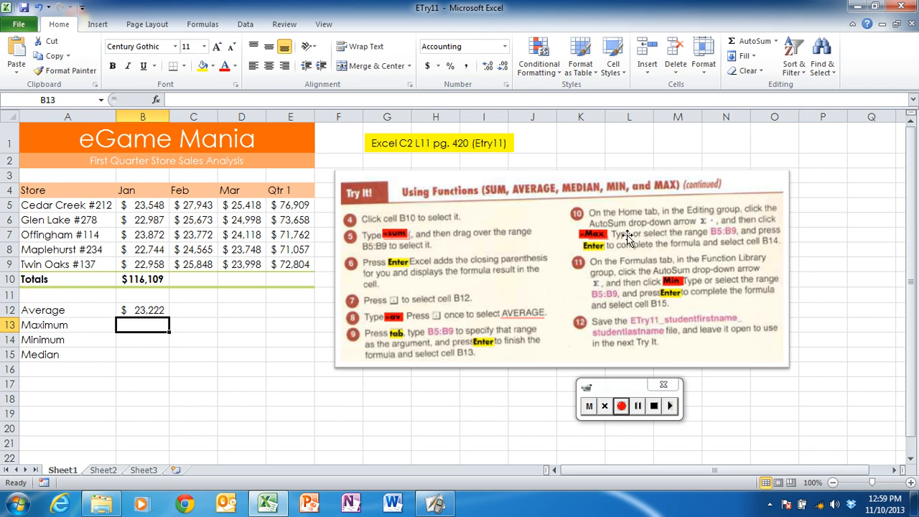
left_click(776, 42)
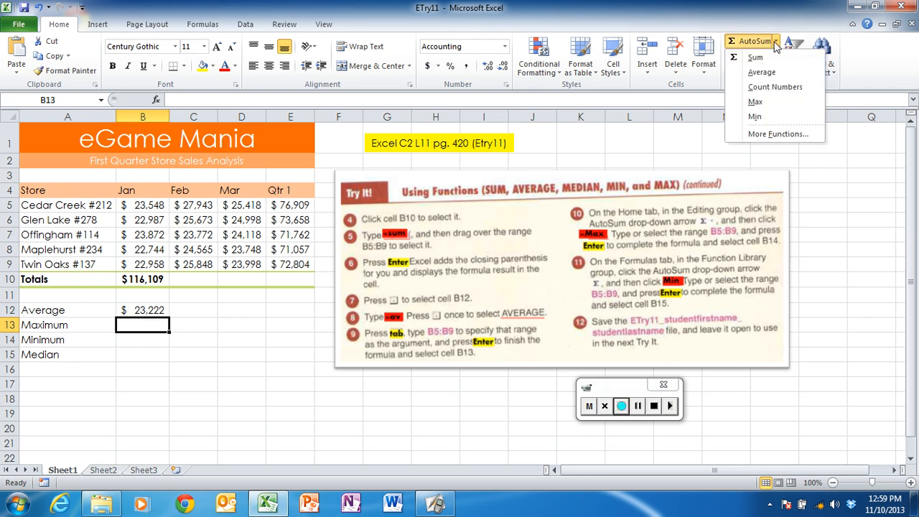
left_click(755, 102)
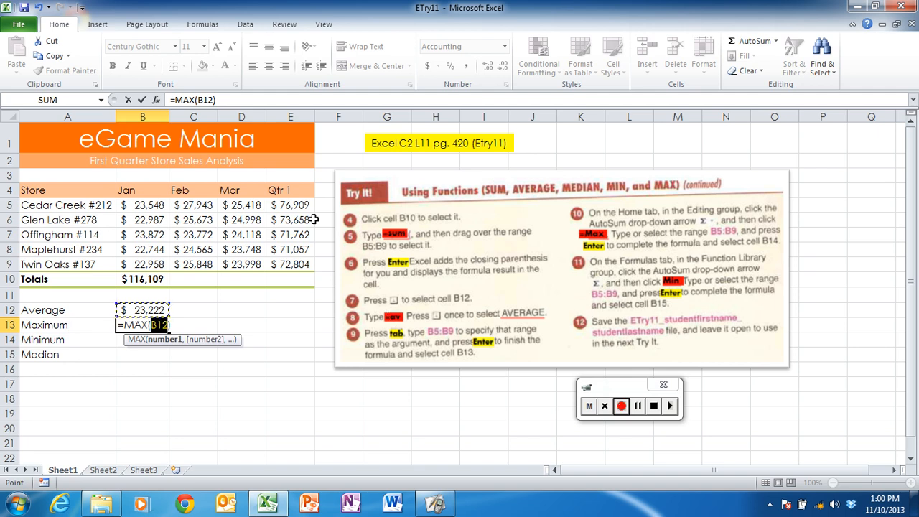
left_click(157, 208)
left_click_drag(154, 207, 153, 262)
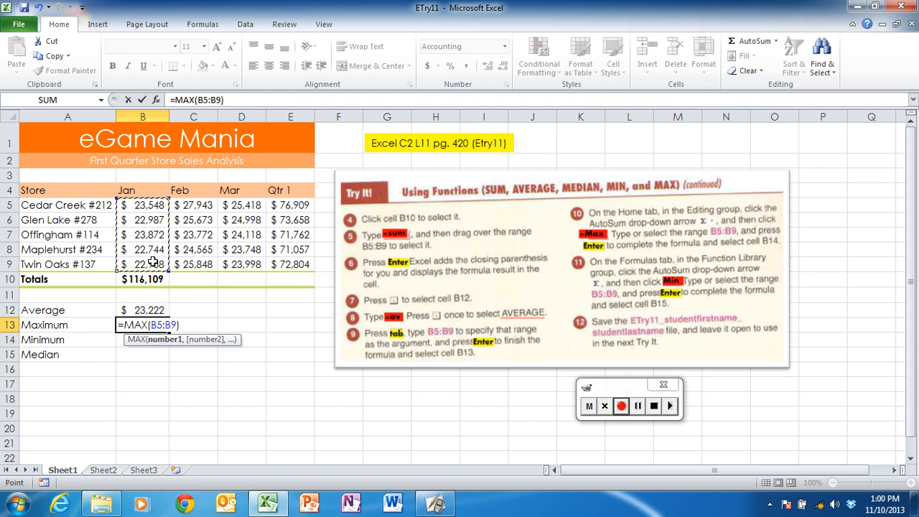
key("Return")
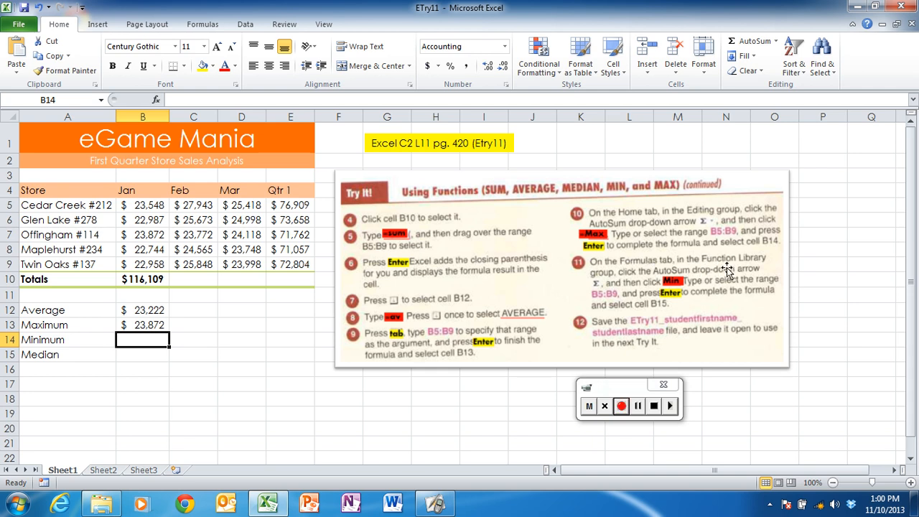
Calculate the January minimum in cell B14 with the Function Library's Min function over B5:B9, and select the Median cell B15
left_click(202, 24)
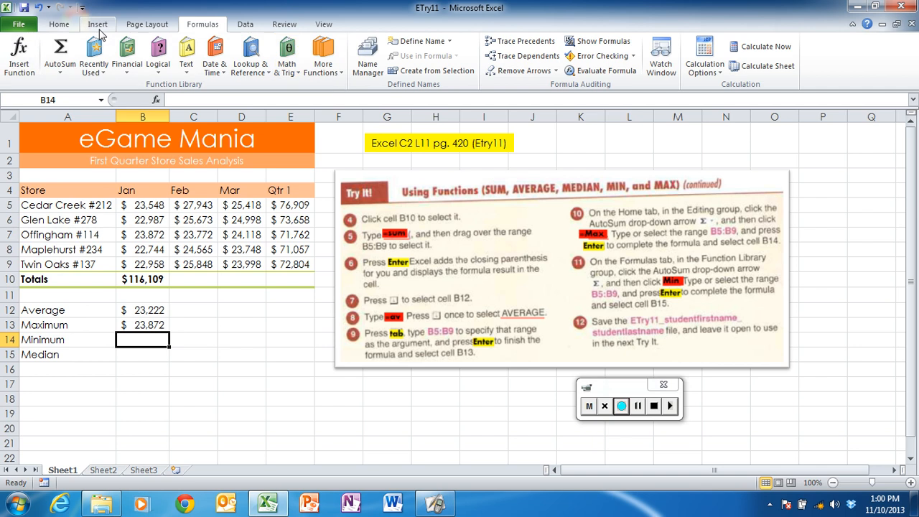
left_click(61, 74)
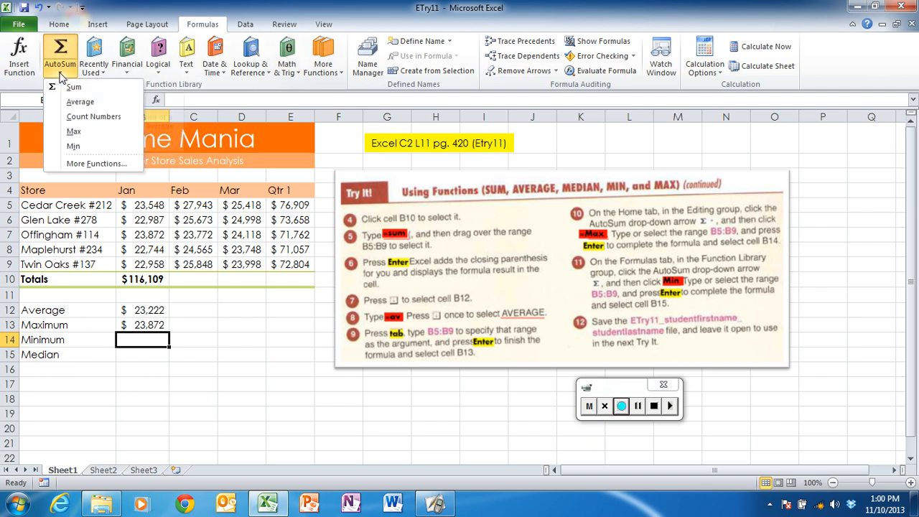
left_click(74, 147)
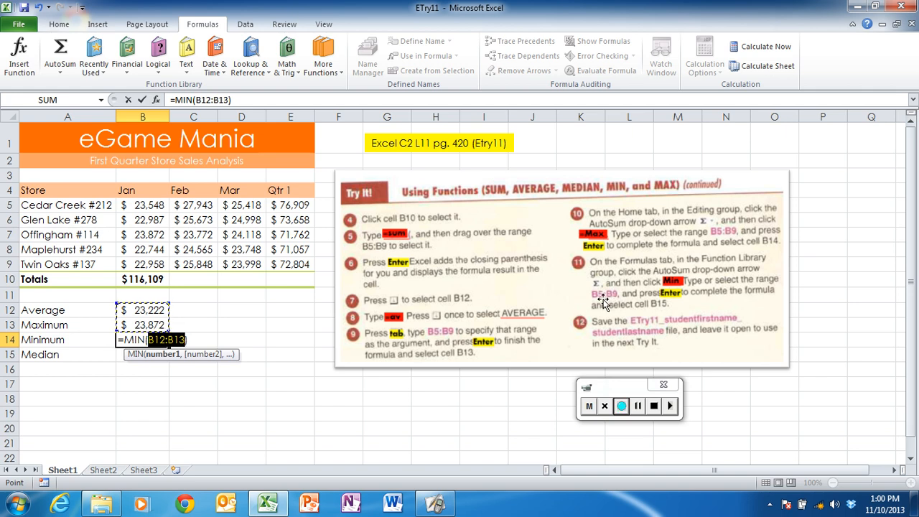
left_click(149, 205)
left_click_drag(147, 205, 149, 265)
key("Return")
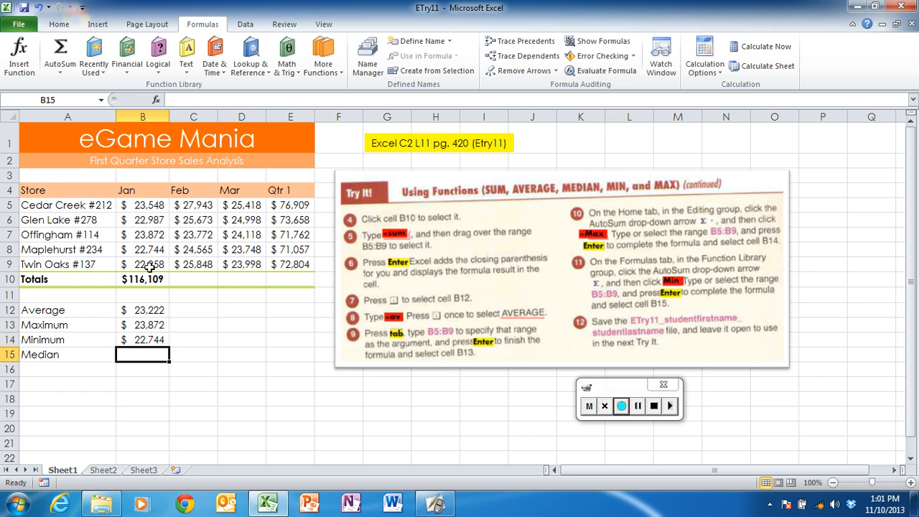
left_click(150, 343)
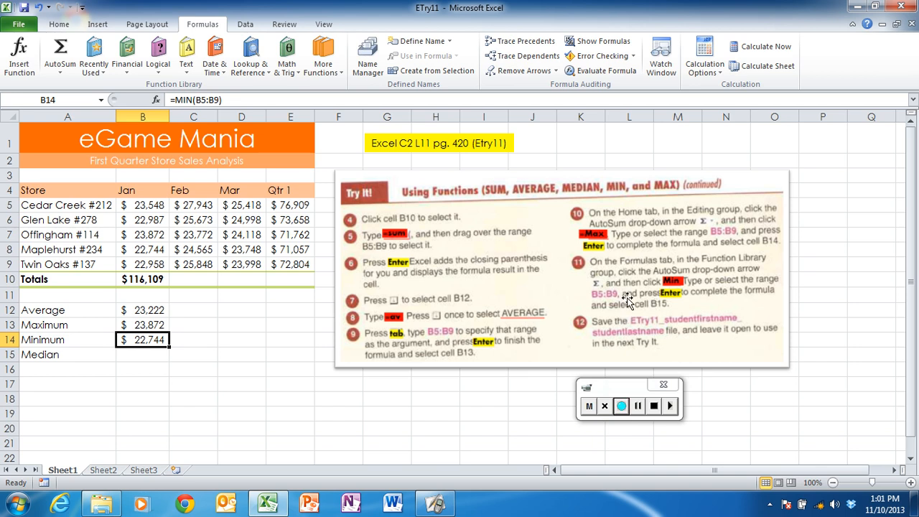
left_click(144, 356)
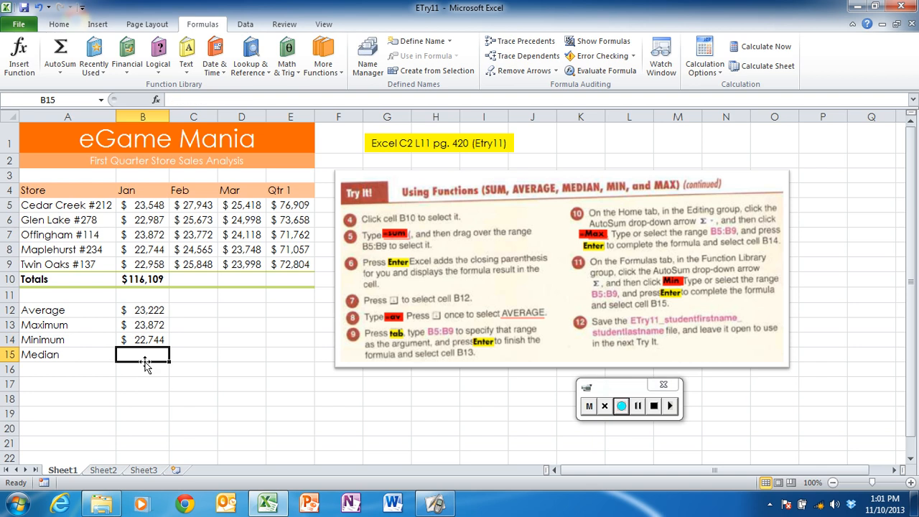